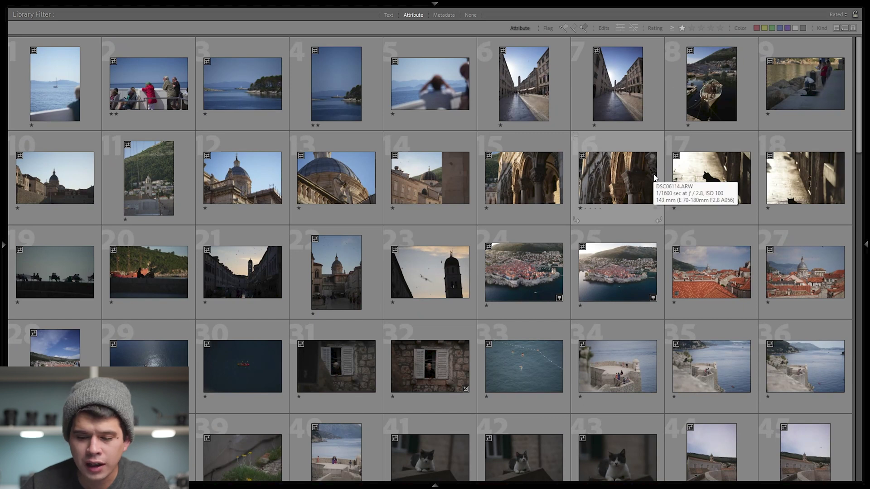
- Open the Dubrovnik dome shot DSC06250.ARW in Develop with the Presets panel showing
scroll(652, 176, down, 5)
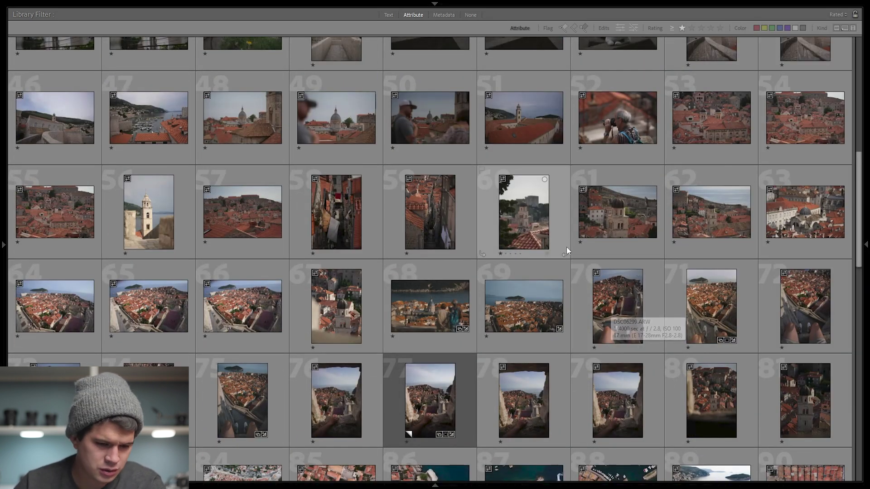
click(374, 154)
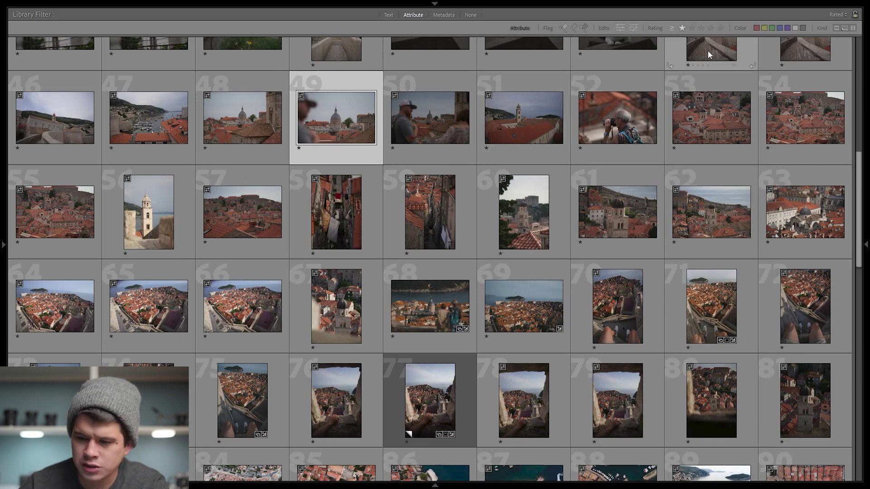
key(d)
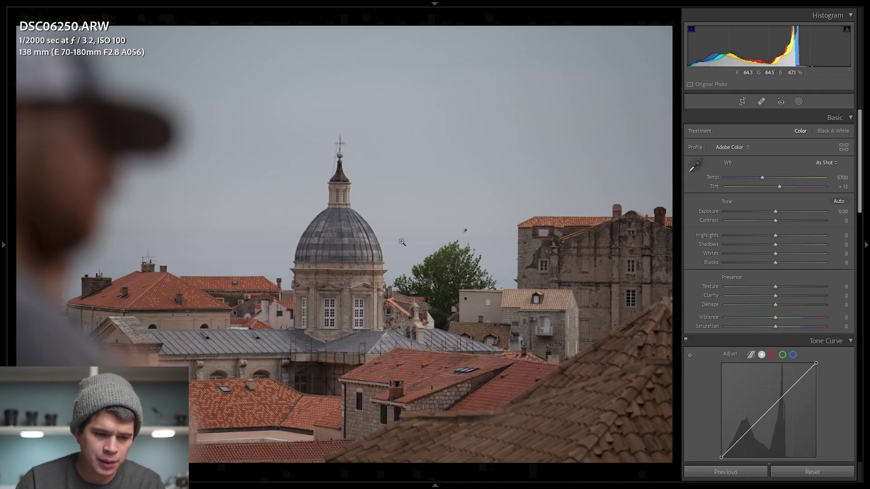
scroll(796, 219, down, 10)
scroll(795, 219, up, 10)
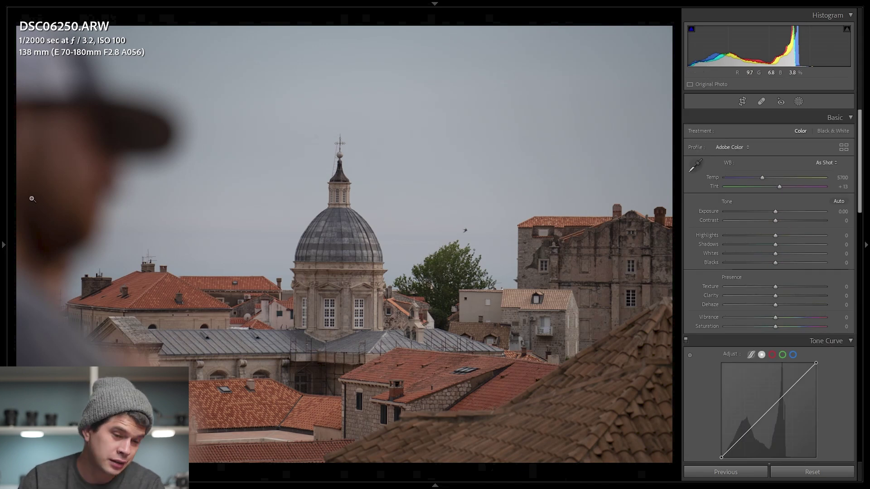
click(1, 204)
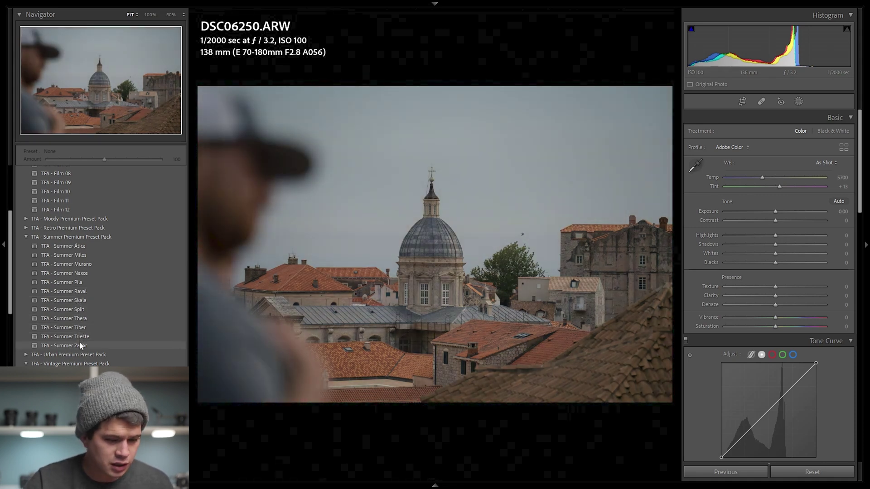
- Apply the TFA - Summer Pila preset to DSC06250.ARW at Amount 100
click(92, 283)
scroll(852, 222, down, 10)
scroll(804, 234, up, 10)
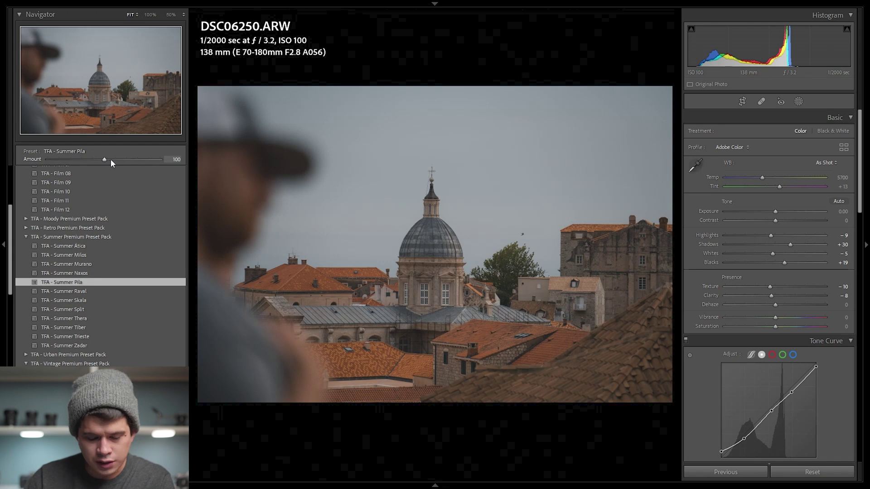
scroll(830, 300, down, 3)
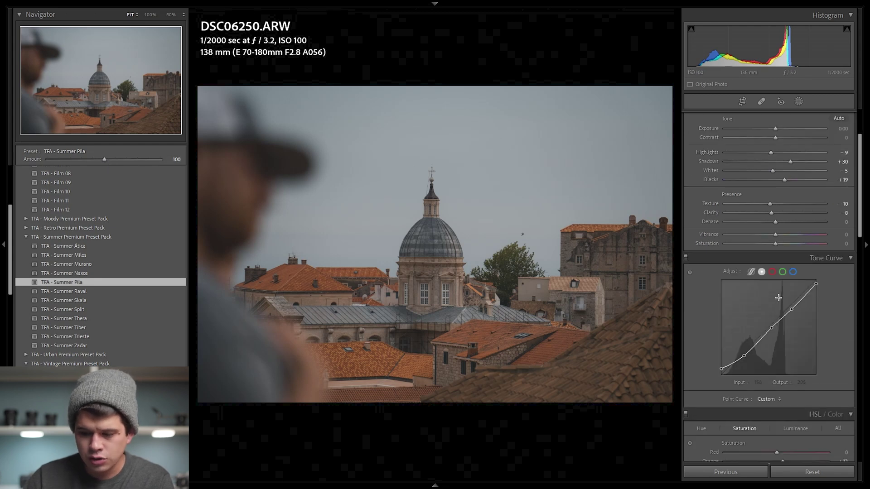
scroll(778, 297, down, 3)
drag(109, 161, 130, 162)
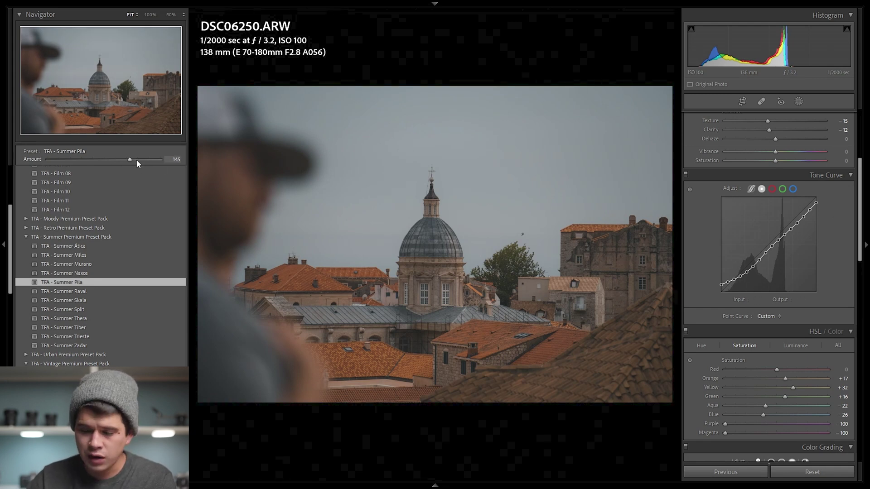
drag(142, 162, 223, 165)
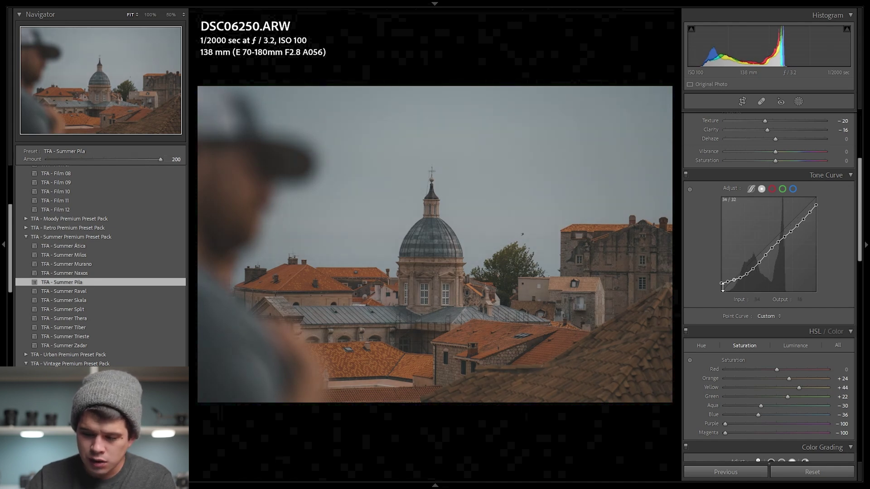
drag(160, 160, 62, 161)
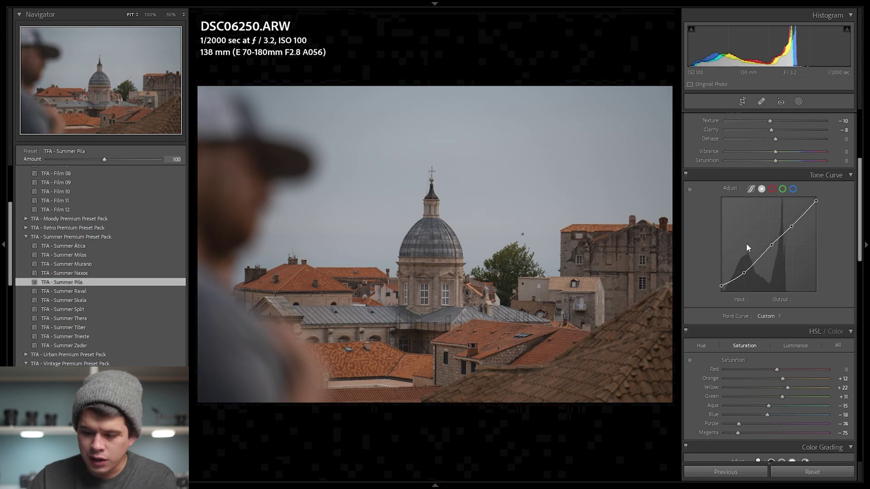
scroll(770, 245, up, 5)
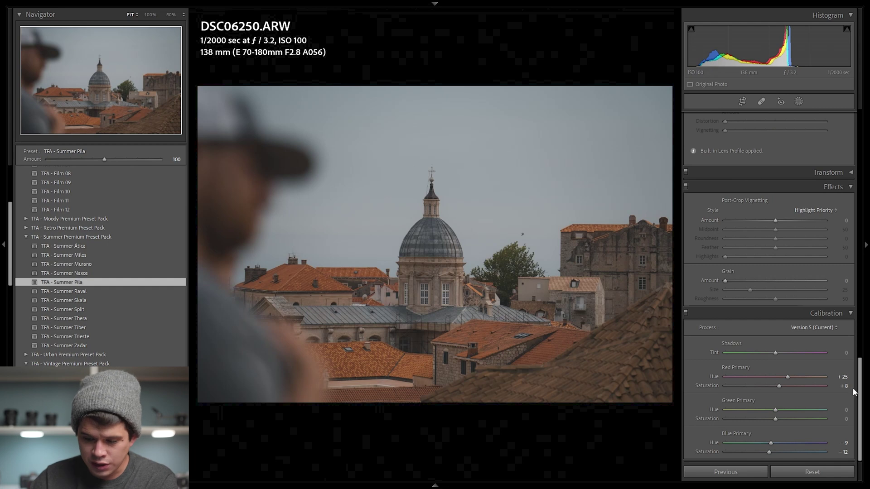
drag(123, 161, 181, 160)
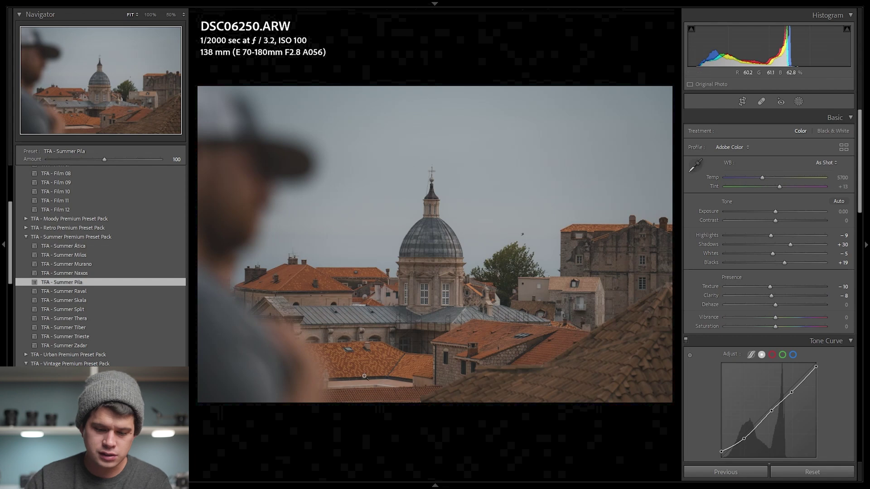
- View the dome photo in stacked and side-by-side Before/After layouts, then return to Loupe
key(alt+y)
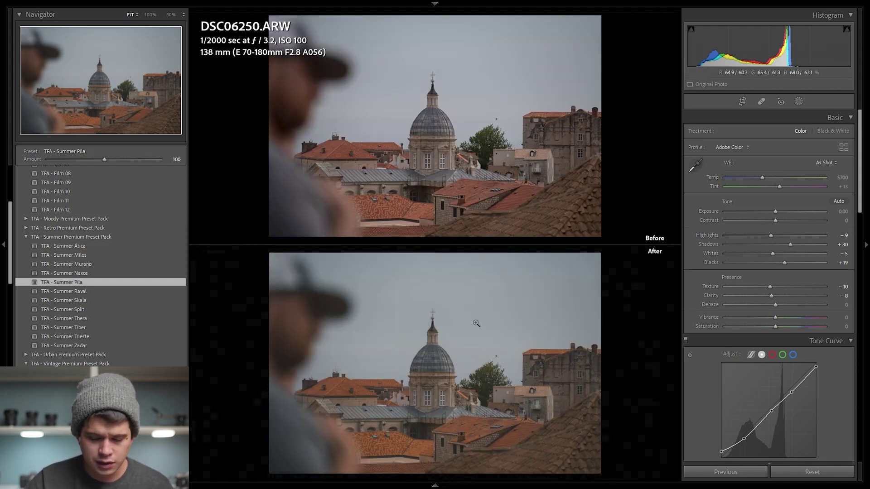
key(y)
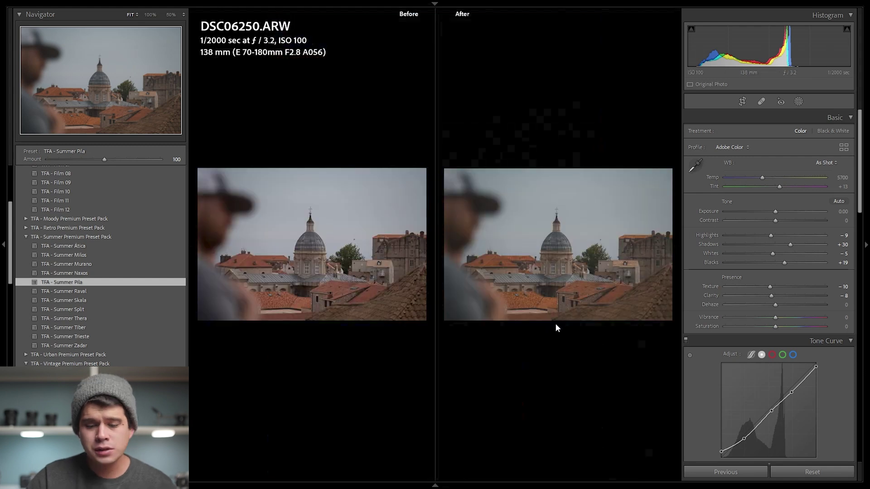
key(y)
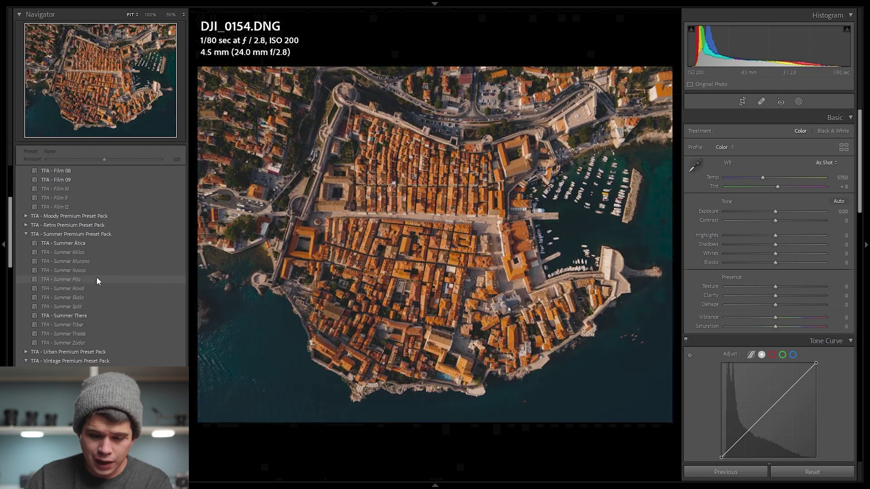
- Apply TFA - Summer Pila to DJI_0154.DNG at a low Amount and switch Calibration off
click(98, 280)
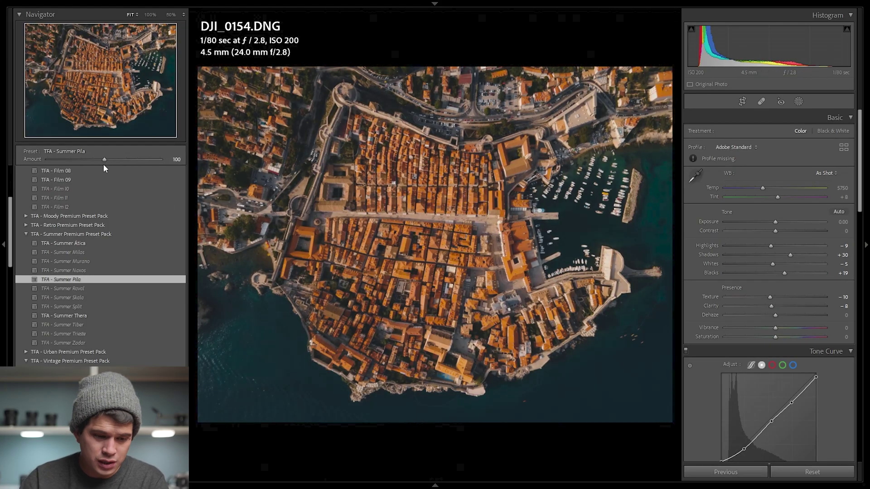
drag(105, 161, 60, 162)
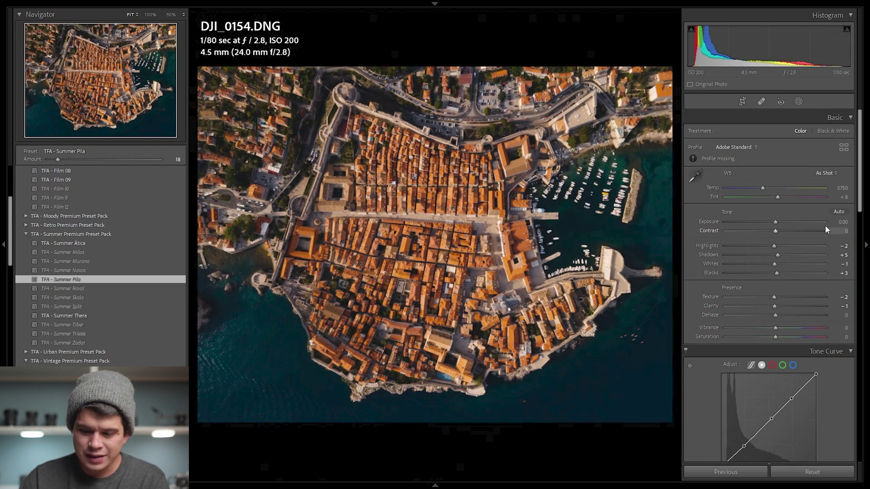
scroll(812, 206, down, 4)
scroll(801, 245, down, 10)
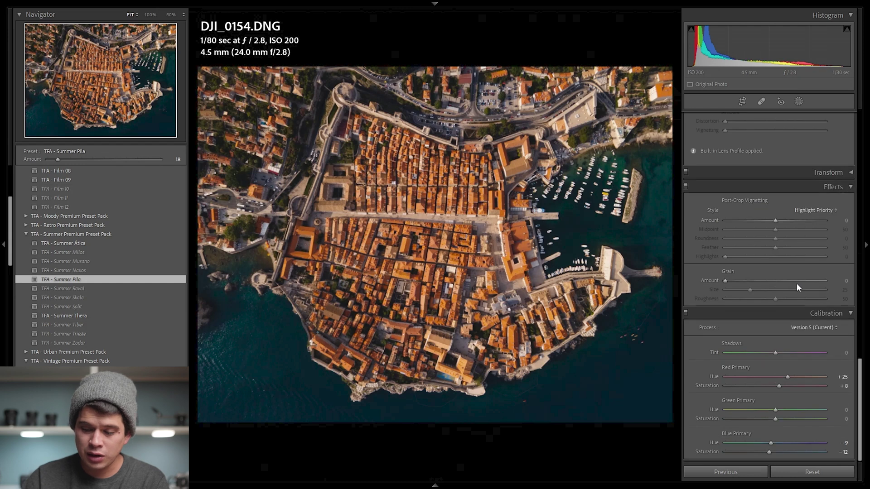
click(686, 313)
- Show the aerial as a stacked Before/After without the left panel, zoomed and panned across rooftops
key(alt+y)
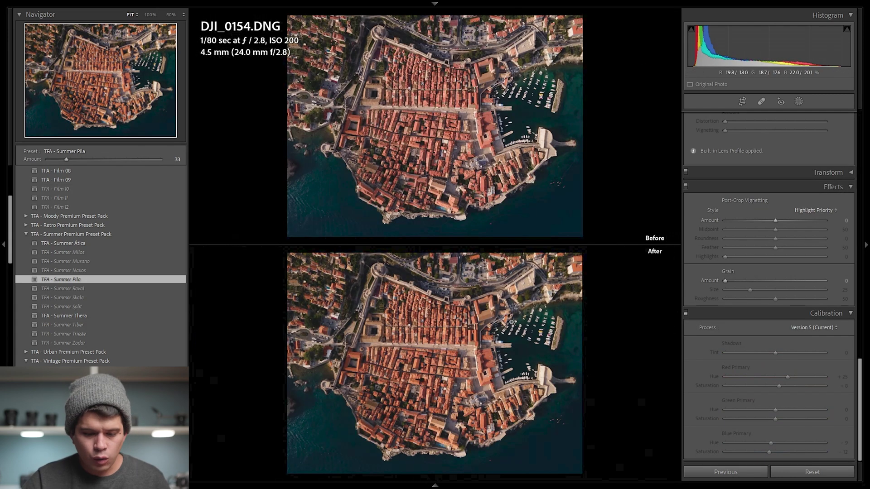
key(F7)
click(502, 392)
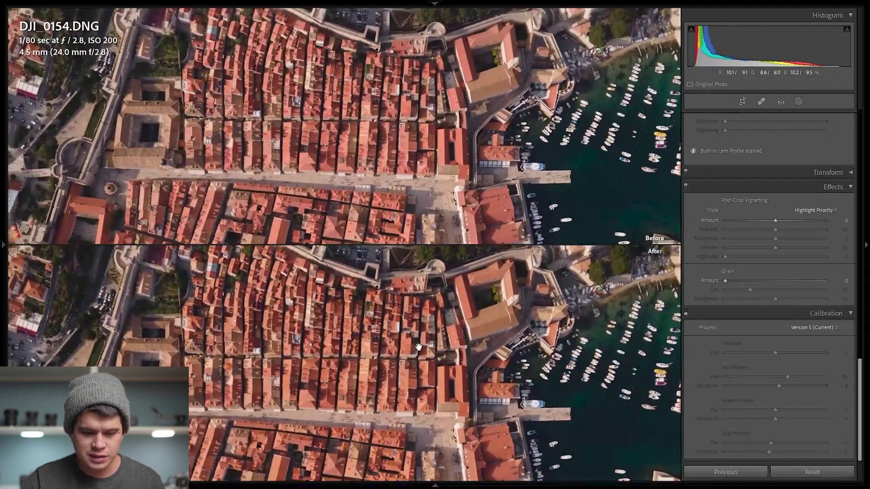
drag(418, 347, 428, 400)
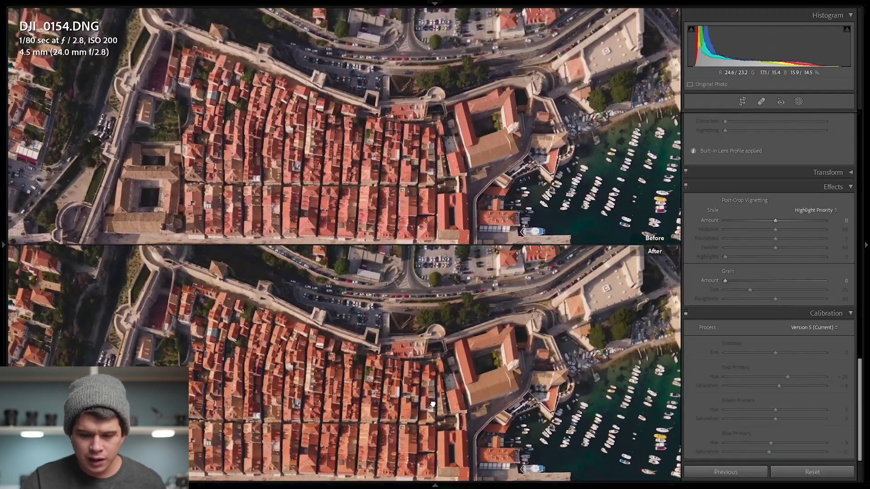
scroll(466, 378, up, 1)
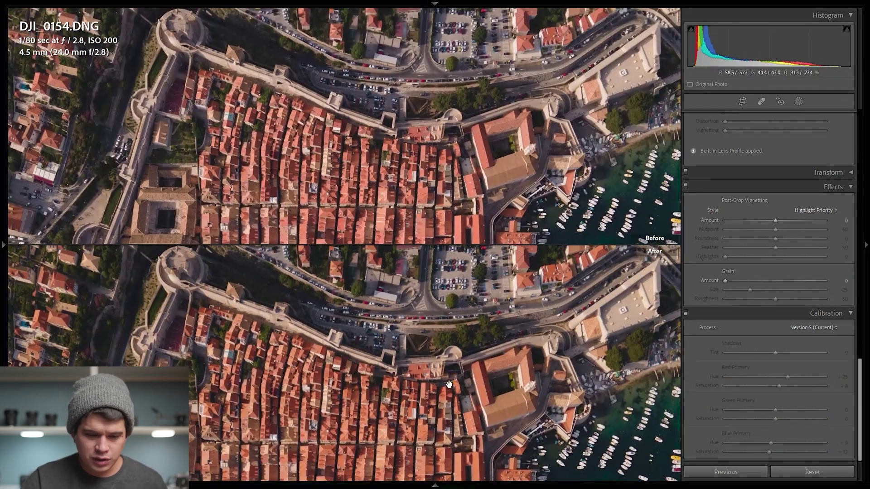
scroll(453, 383, down, 4)
drag(458, 385, 511, 363)
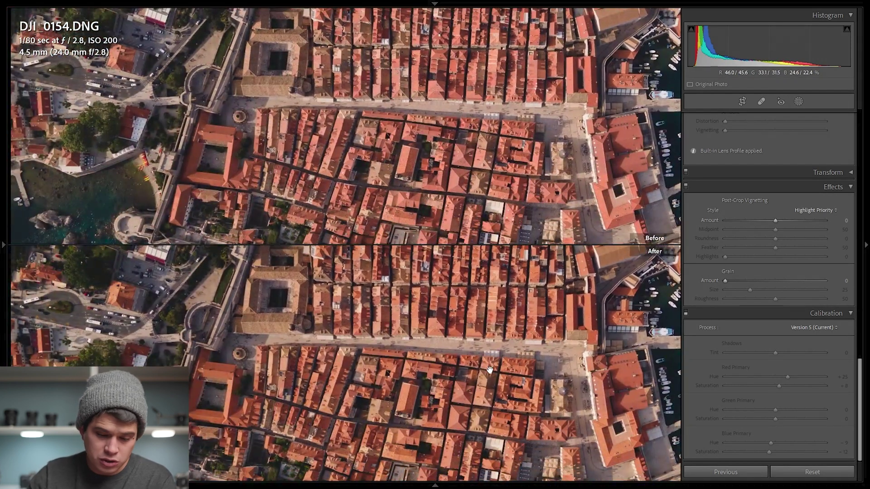
drag(488, 365, 488, 254)
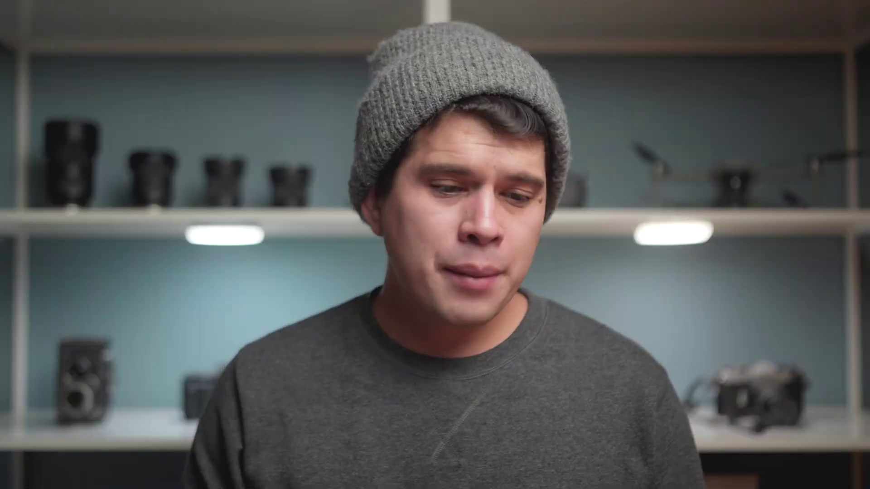